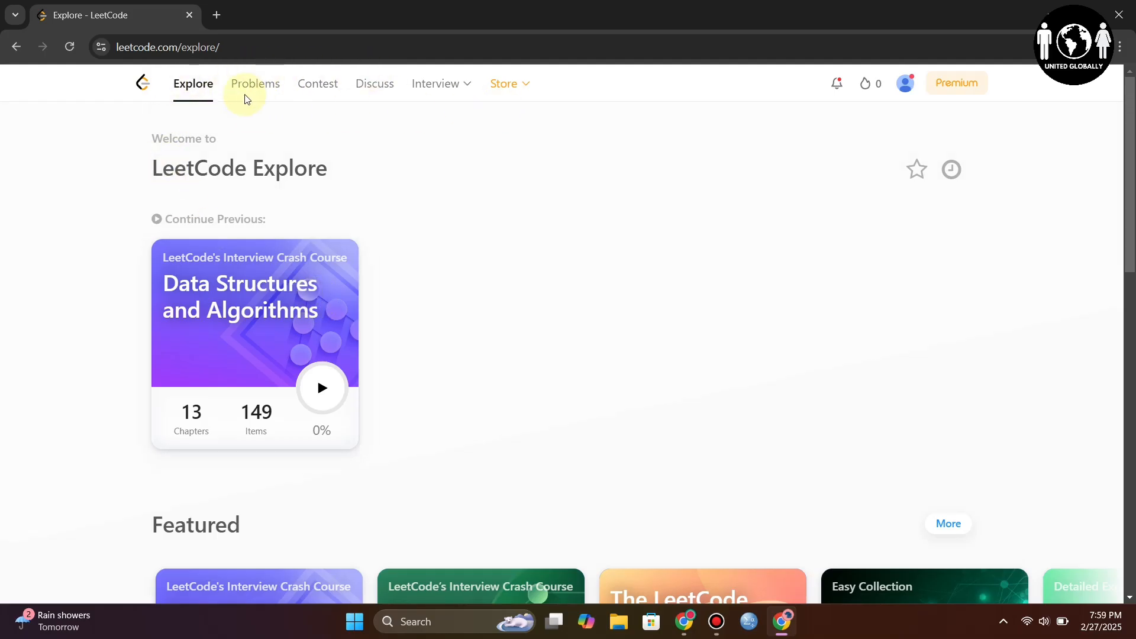
# Navigate to the Problems page showing study plans, topic counts and filters
pyautogui.click(255, 84)
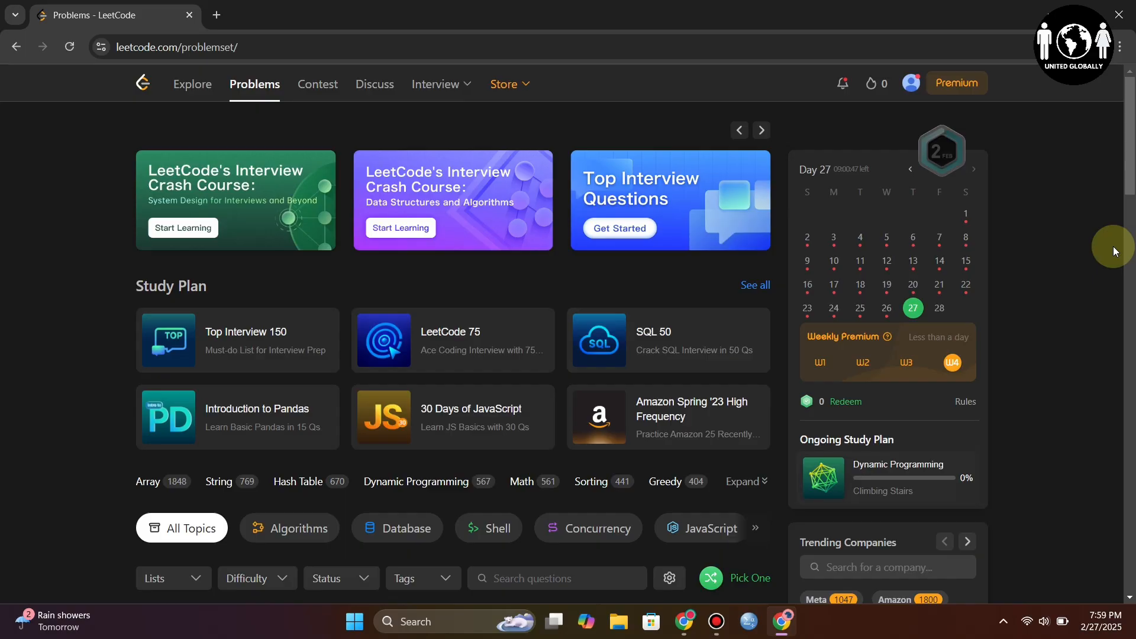
# From the profile menu's Appearance options, choose the Dark theme
pyautogui.click(911, 85)
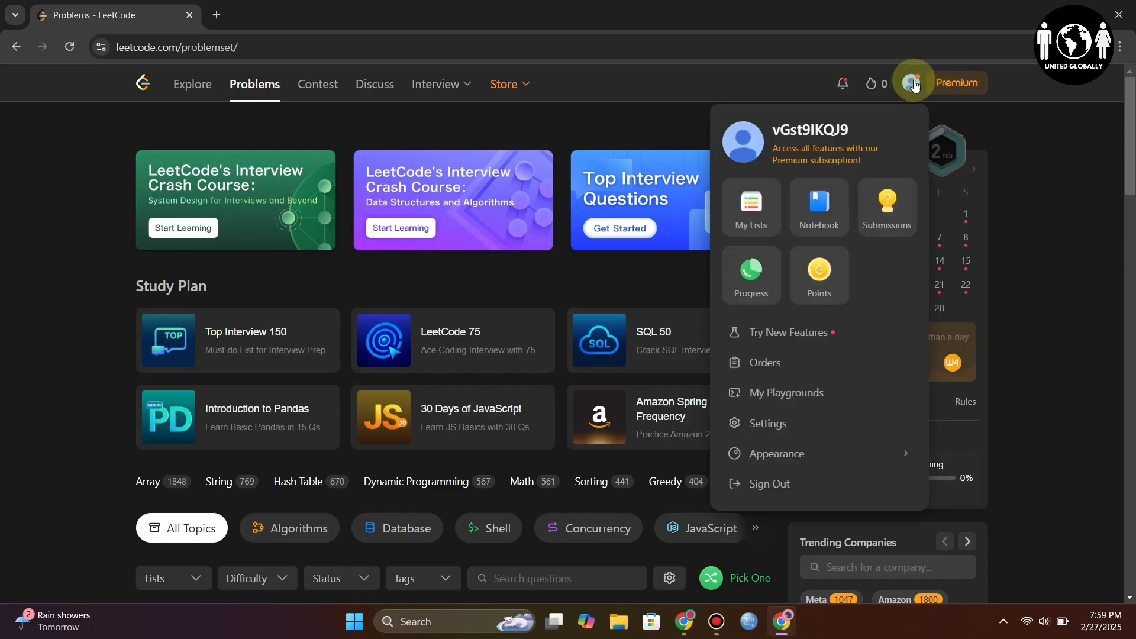
pyautogui.moveTo(777, 454)
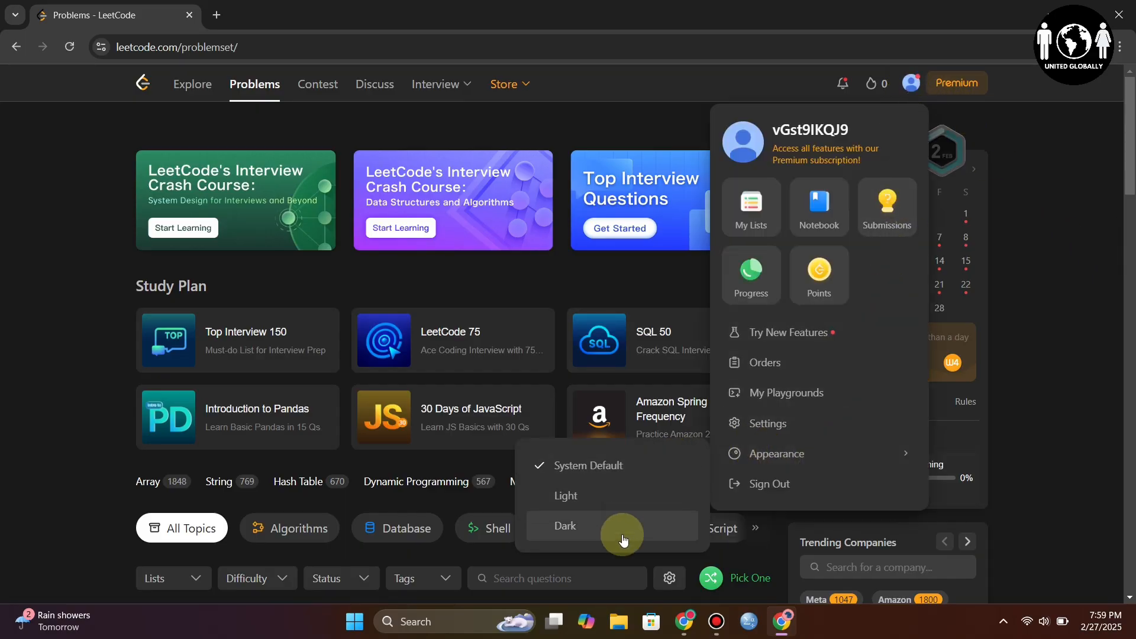
pyautogui.click(608, 524)
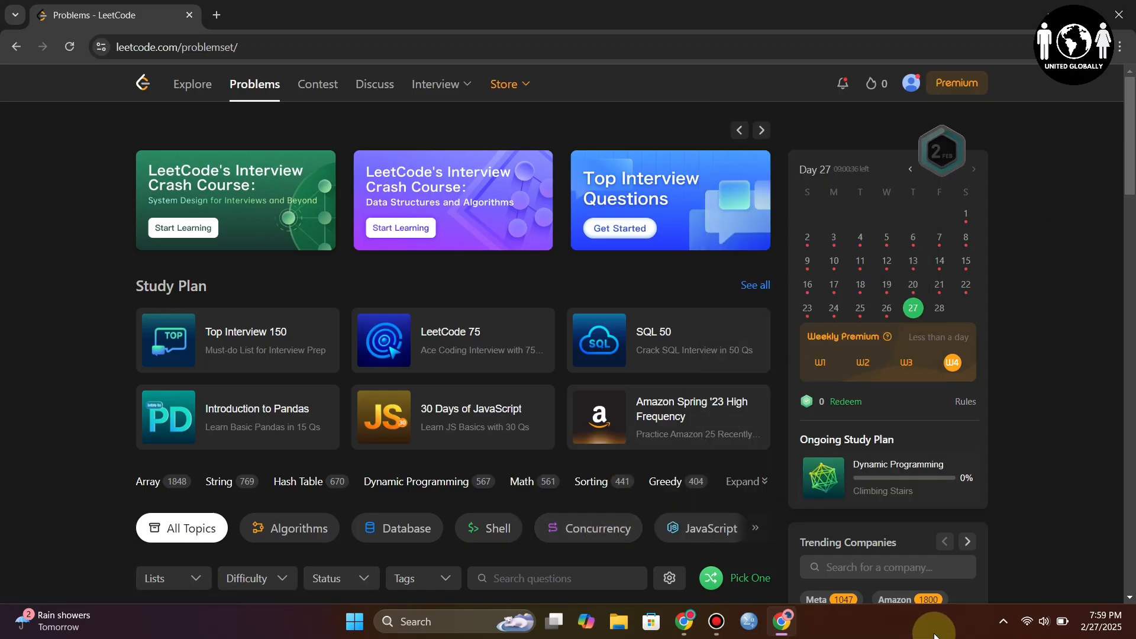
pyautogui.click(715, 621)
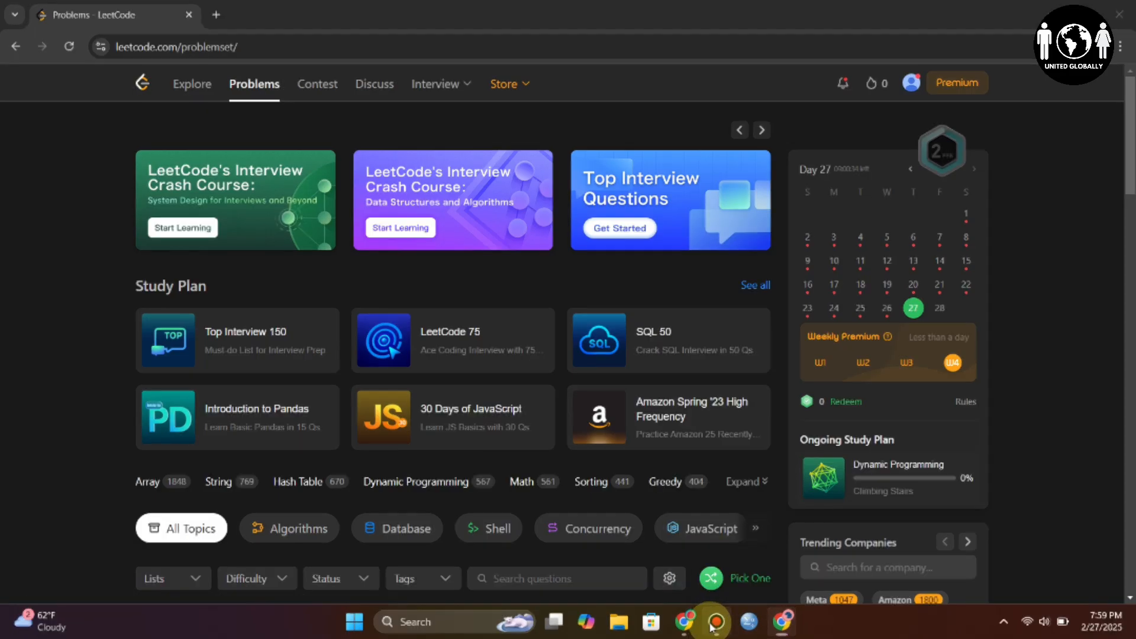